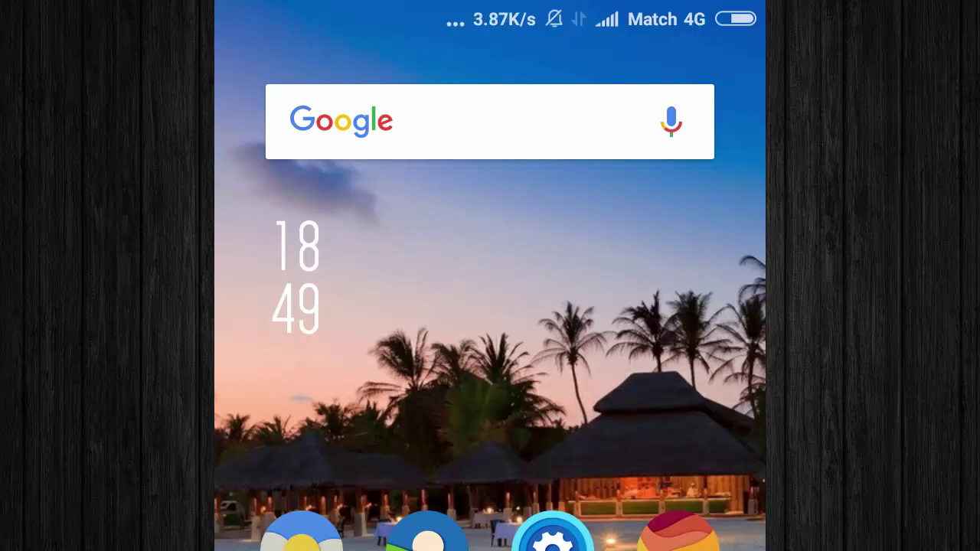
{"action": "left_click_drag", "start_coordinate": [553, 376], "coordinate": [518, 370]}
{"action": "left_click_drag", "start_coordinate": [473, 327], "coordinate": [425, 333]}
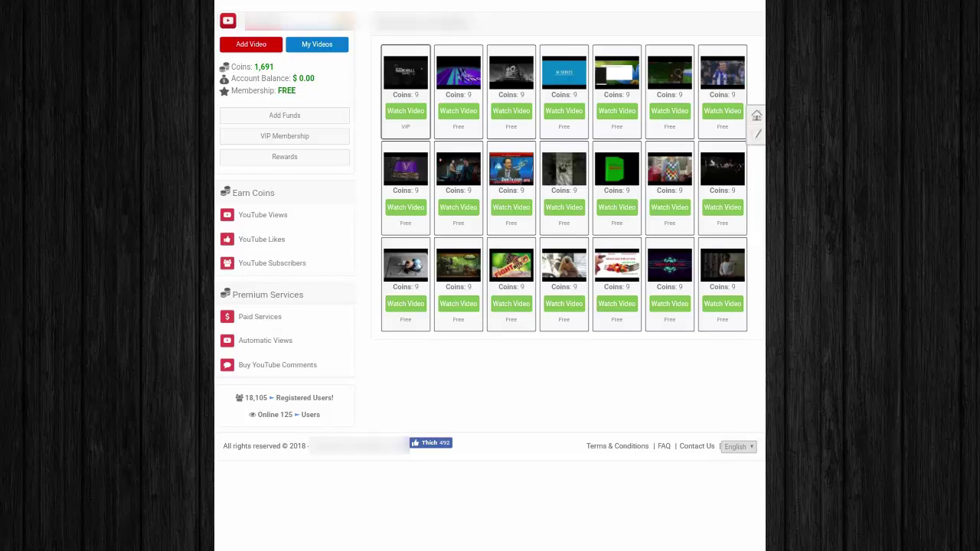
Open the second free video in the YouTube Views list and play it for 30 seconds to earn 9 coins.
{"action": "left_click", "coordinate": [458, 111]}
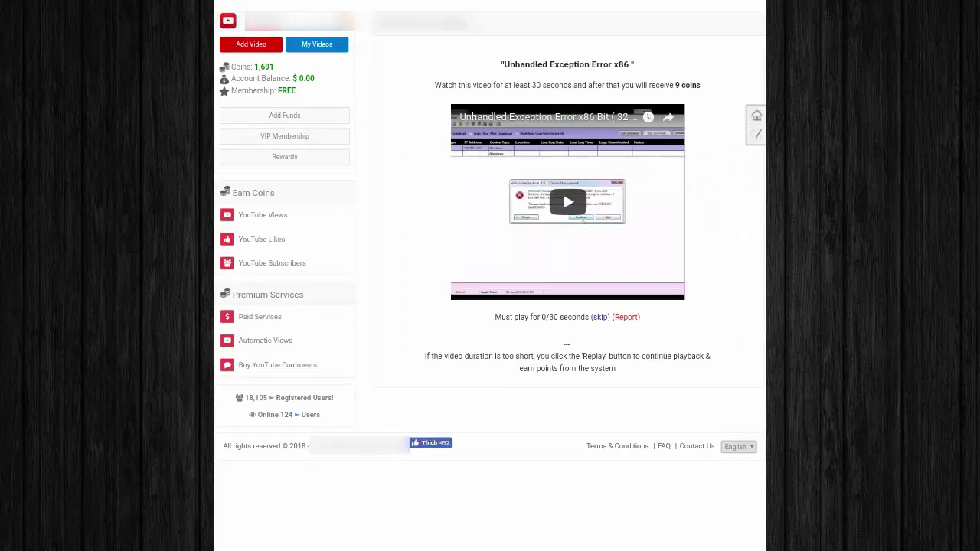
{"action": "left_click", "coordinate": [563, 191]}
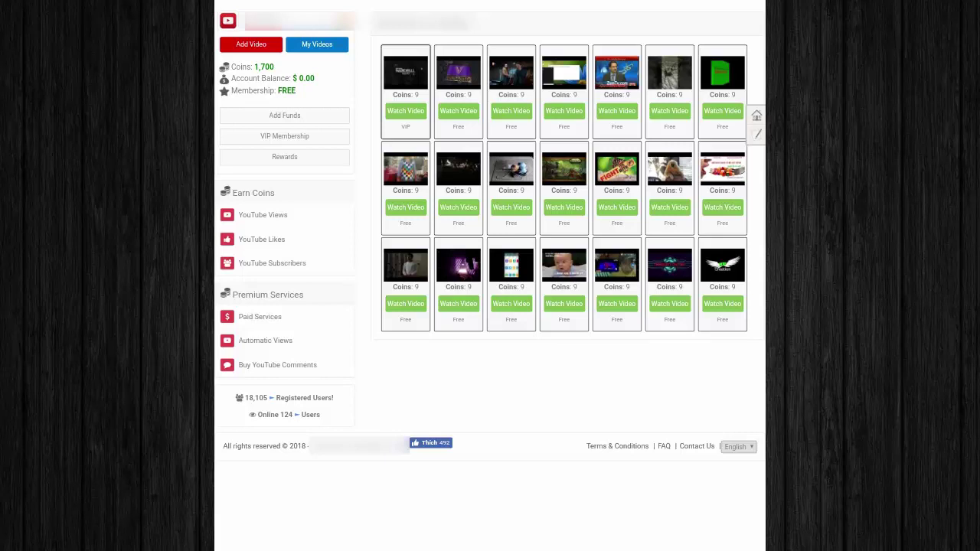
View the YouTube Likes and YouTube Subscribers pages for earning coins.
{"action": "left_click", "coordinate": [261, 238]}
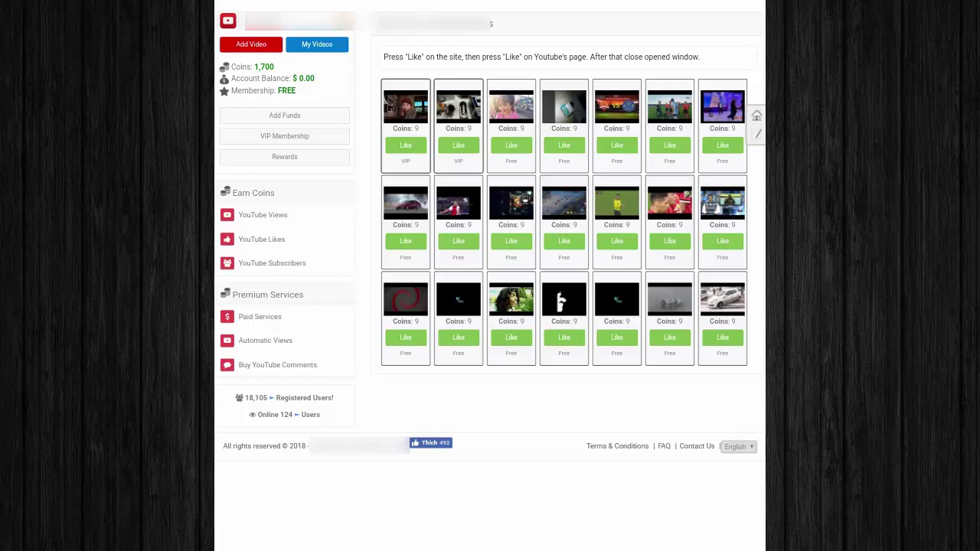
{"action": "left_click", "coordinate": [333, 268]}
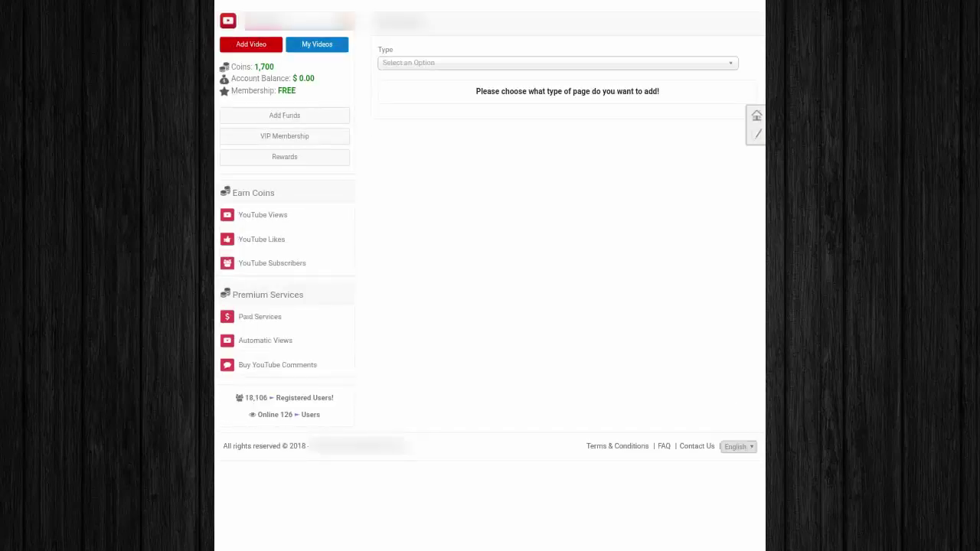
{"action": "left_click", "coordinate": [713, 62]}
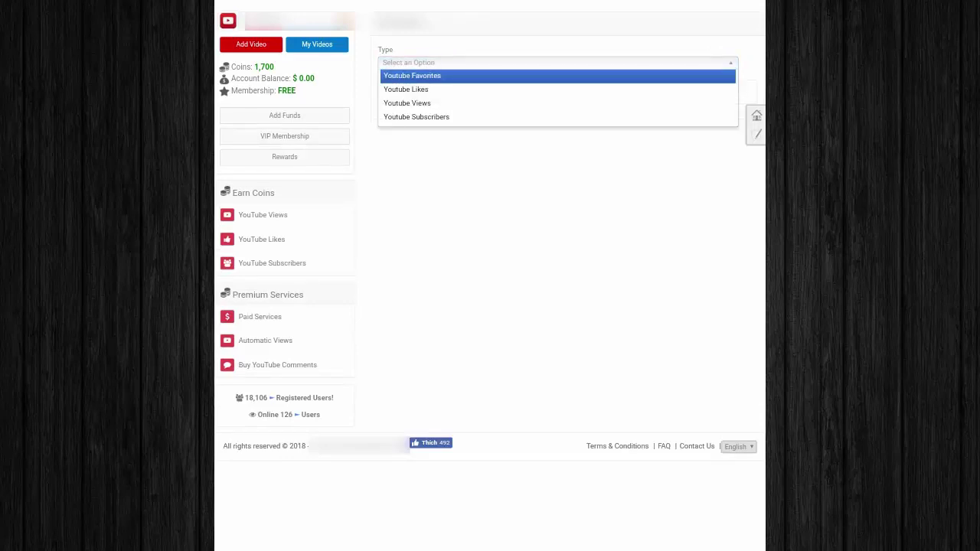
{"action": "left_click", "coordinate": [474, 103]}
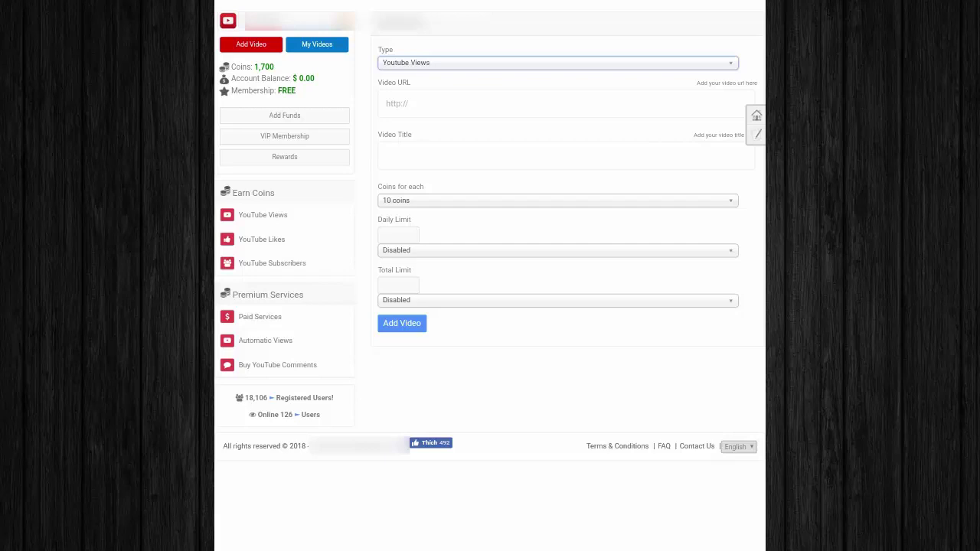
{"action": "left_click", "coordinate": [408, 114]}
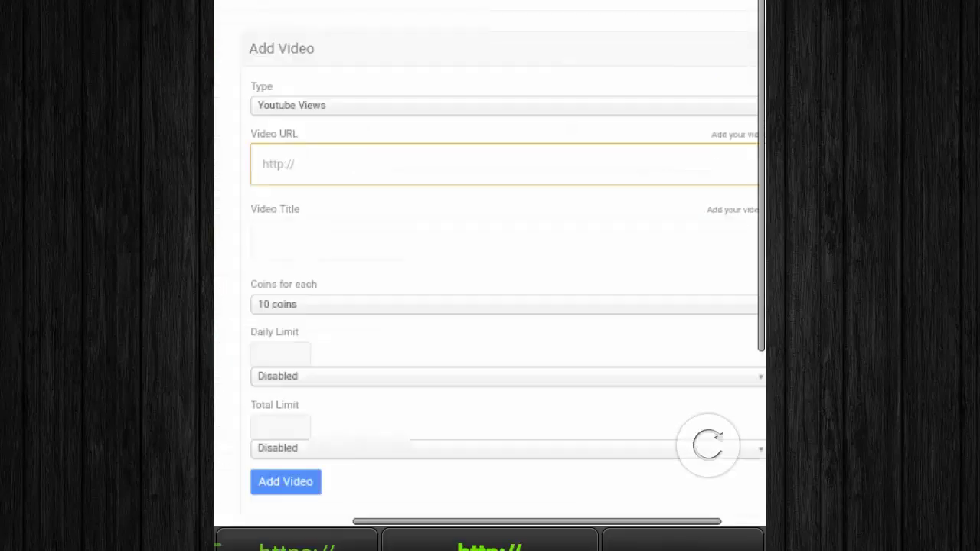
{"action": "left_click", "coordinate": [348, 203]}
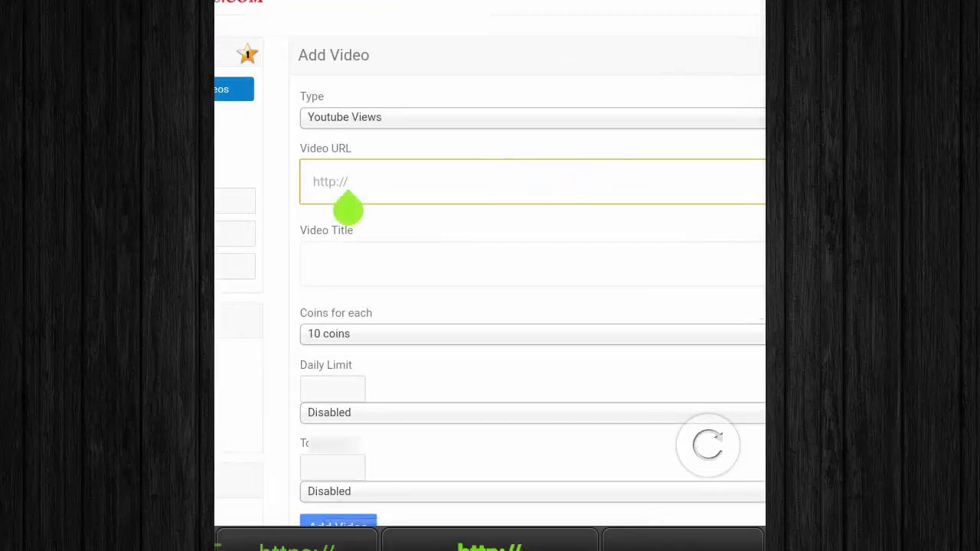
{"action": "key", "text": "BackSpace"}
{"action": "key", "text": "BackSpace"}
{"action": "key", "text": "BackSpace"}
{"action": "key", "text": "BackSpace"}
{"action": "key", "text": "BackSpace"}
{"action": "key", "text": "BackSpace"}
{"action": "key", "text": "BackSpace"}
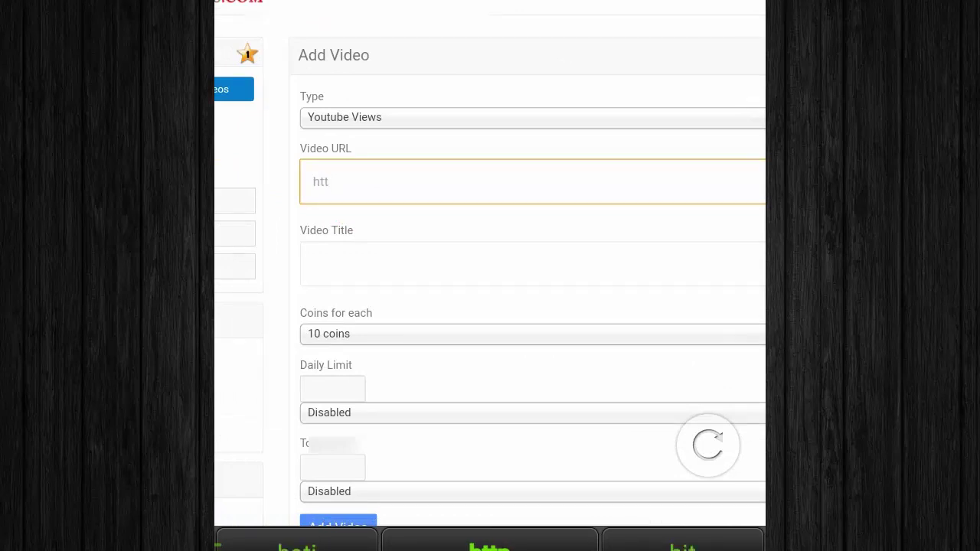
{"action": "left_click", "coordinate": [494, 178]}
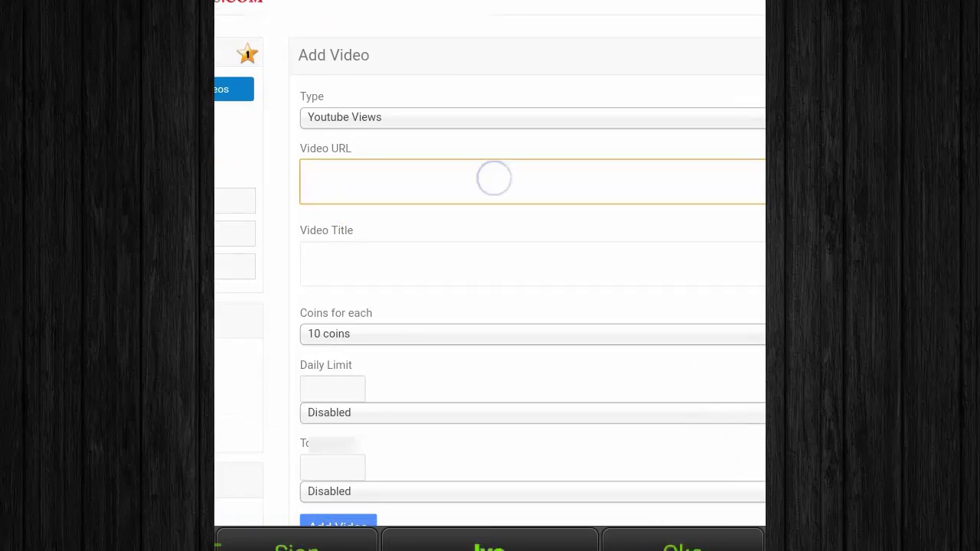
{"action": "left_click", "coordinate": [313, 125]}
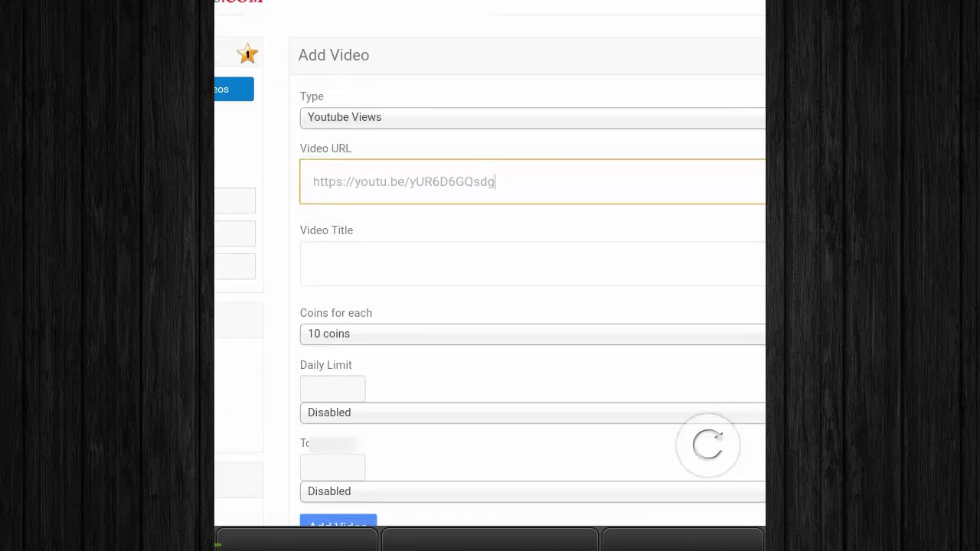
Enter "Cara service epson l360" as the video title.
{"action": "left_click", "coordinate": [557, 257]}
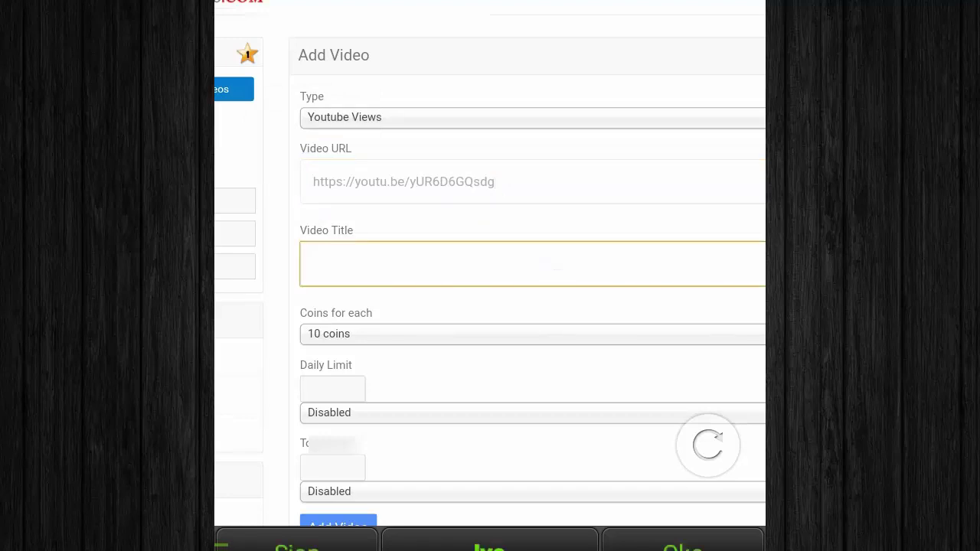
{"action": "type", "text": "Cara"}
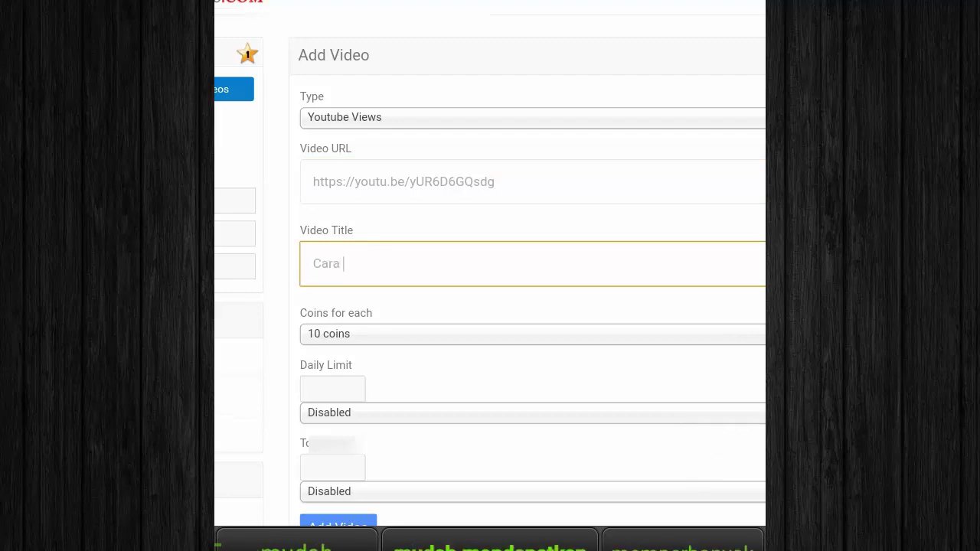
{"action": "type", "text": " serv"}
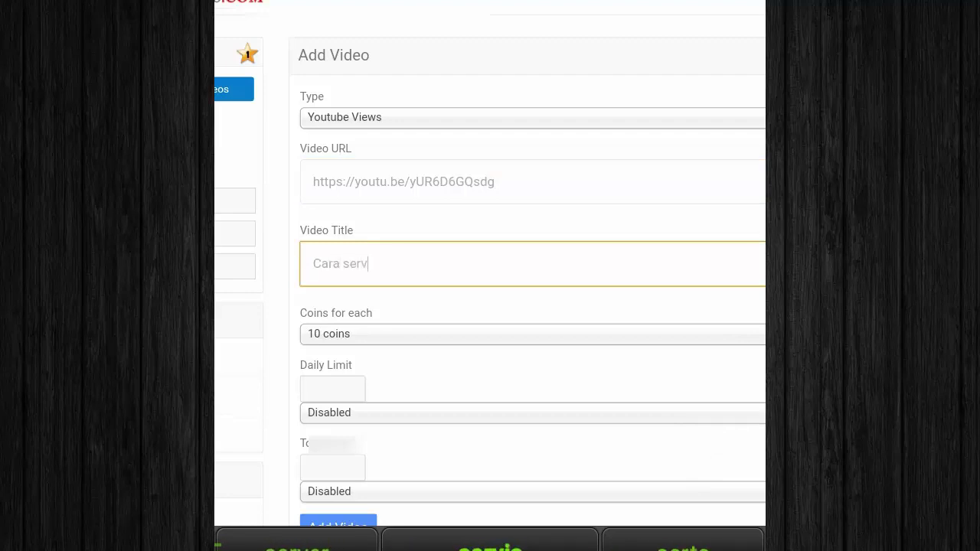
{"action": "type", "text": "ice eps"}
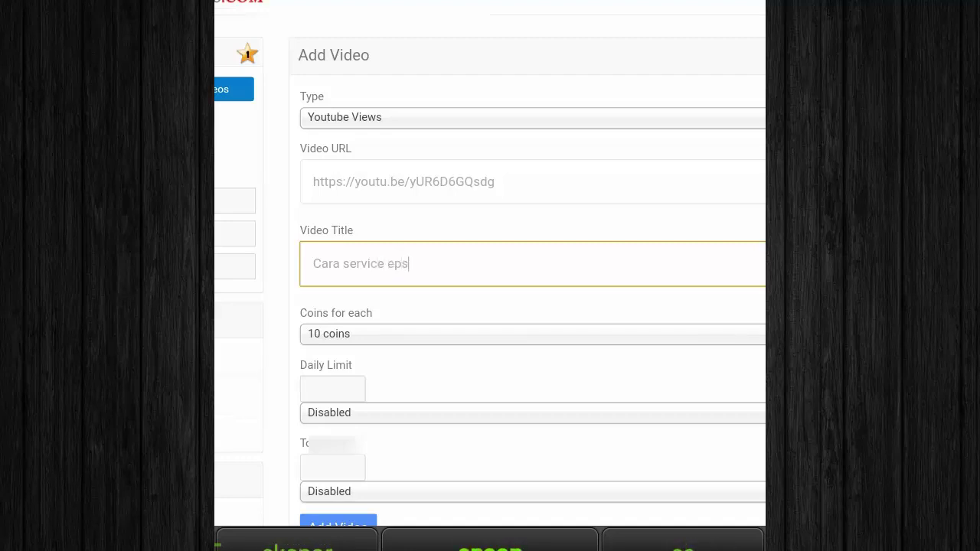
{"action": "type", "text": "on l"}
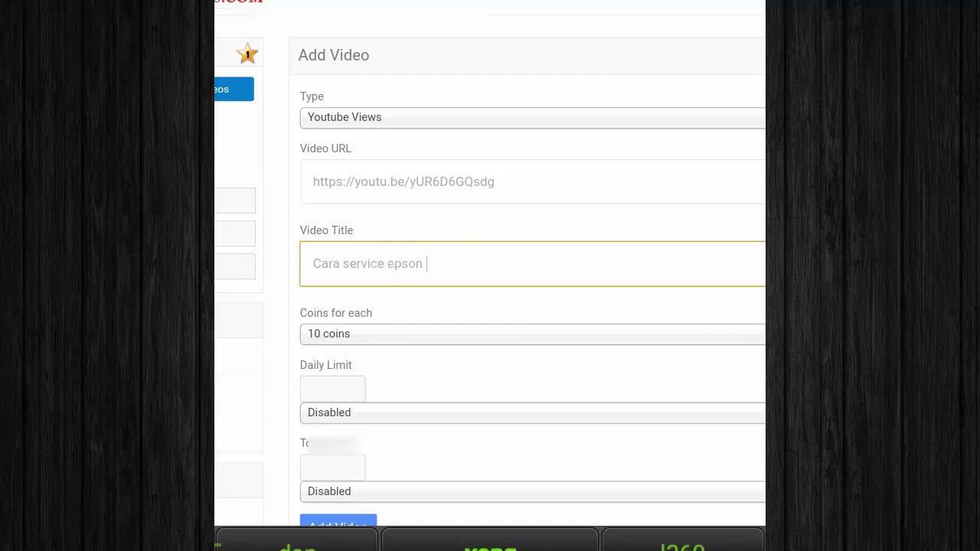
{"action": "type", "text": "360"}
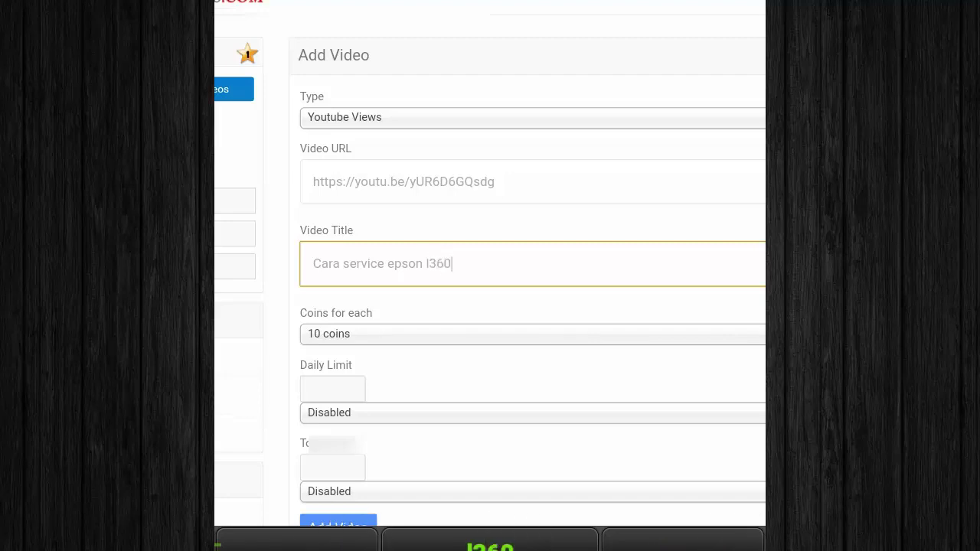
Set the coins for each view to 9 coins, leave both limits disabled, and submit the video.
{"action": "scroll", "coordinate": [659, 349], "scroll_direction": "down", "scroll_amount": 3}
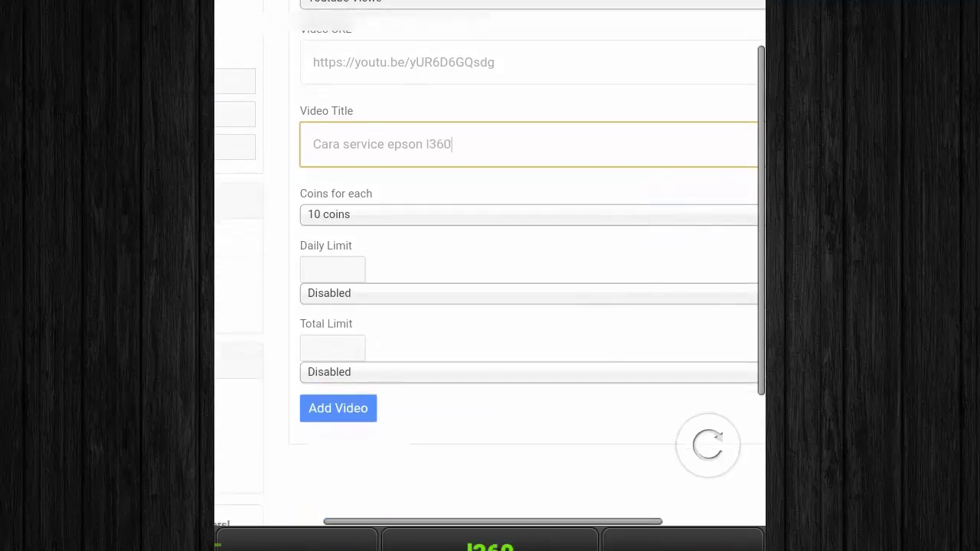
{"action": "left_click", "coordinate": [699, 217]}
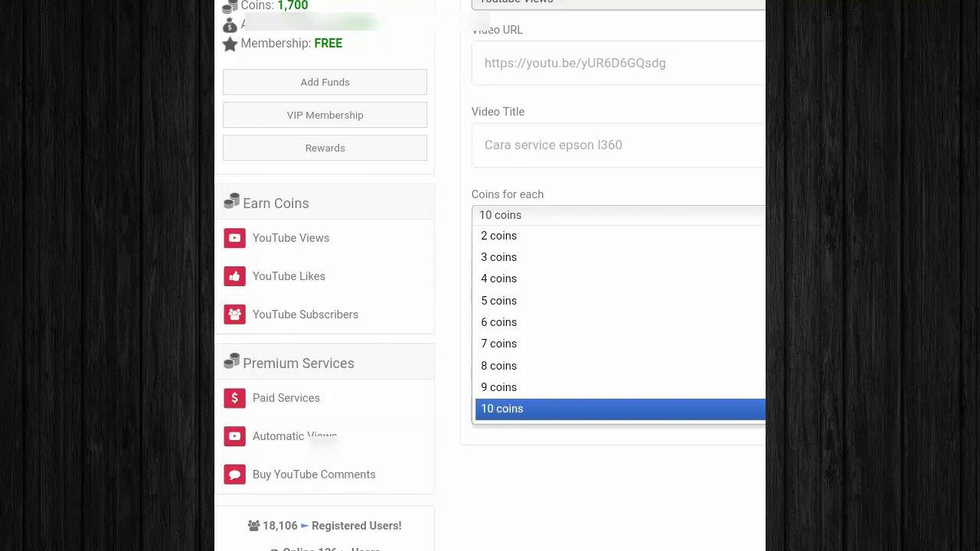
{"action": "left_click", "coordinate": [541, 386]}
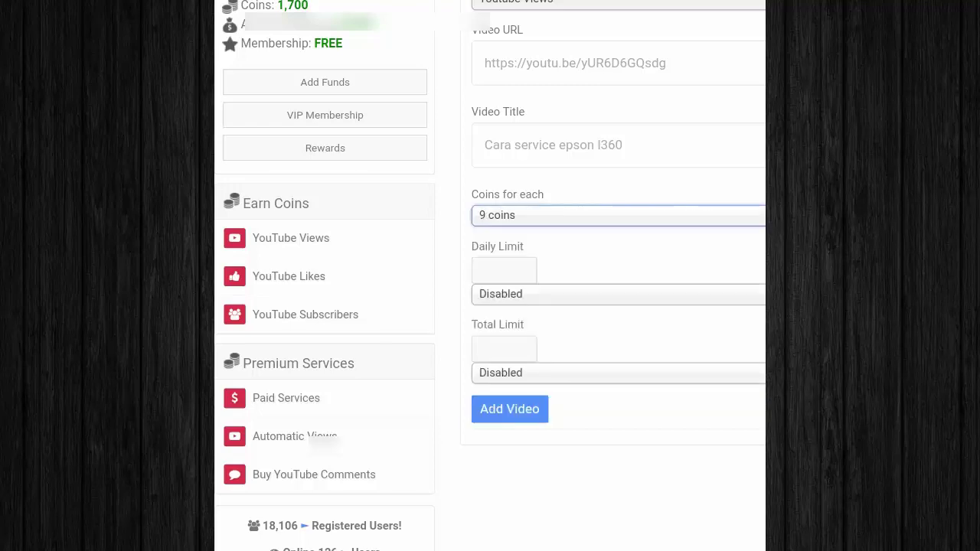
{"action": "left_click", "coordinate": [513, 262]}
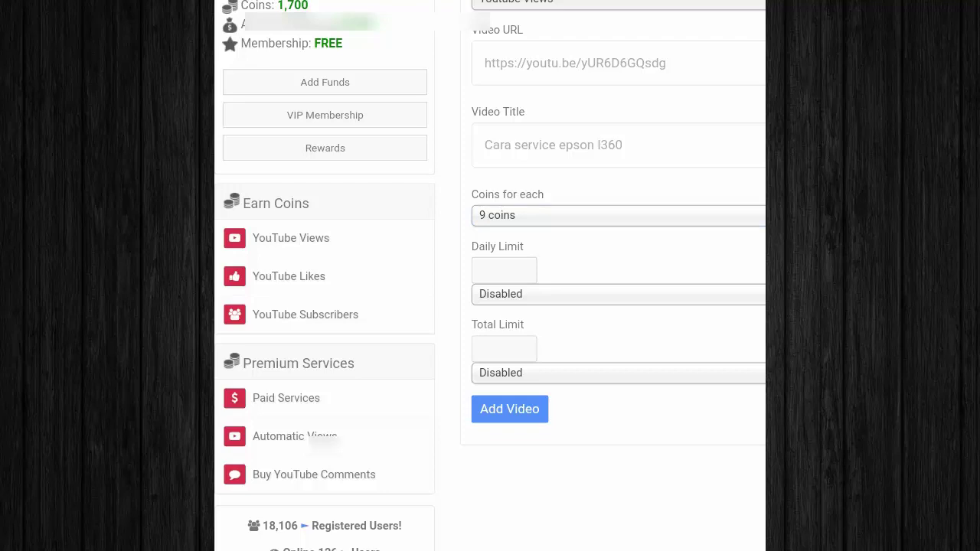
{"action": "left_click", "coordinate": [535, 413]}
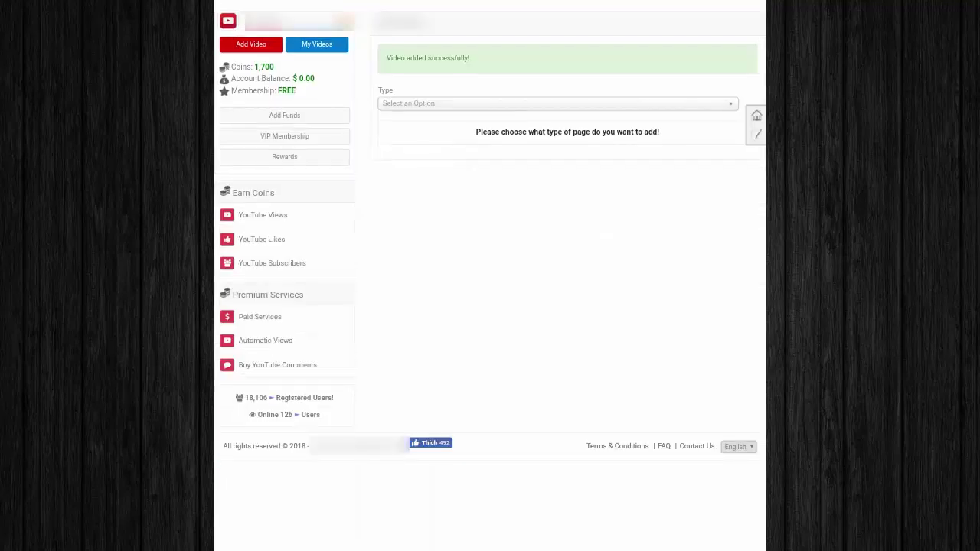
Open the list of the account's own submitted videos.
{"action": "left_click", "coordinate": [332, 46]}
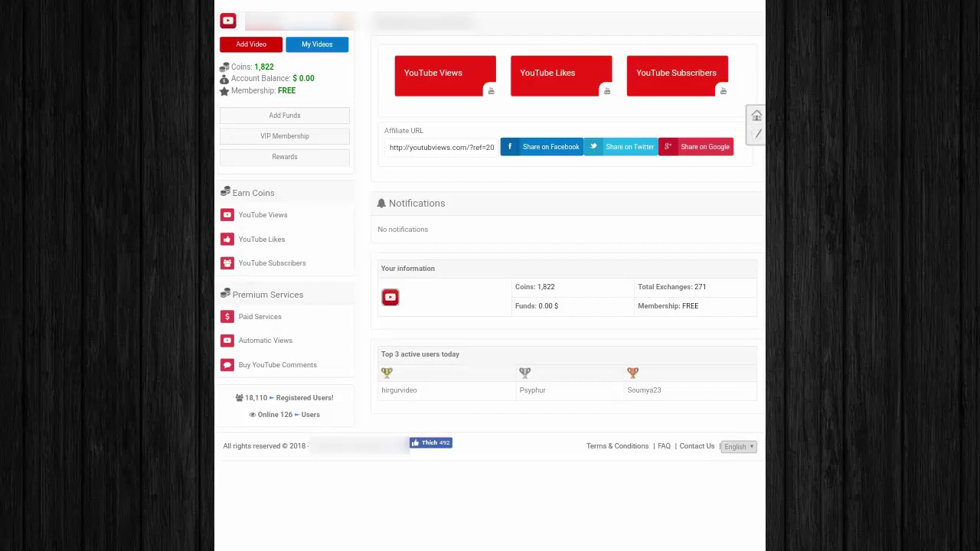
Open the paid services and examine the quantity and price options for buying YouTube subscribers and views.
{"action": "left_click", "coordinate": [285, 314]}
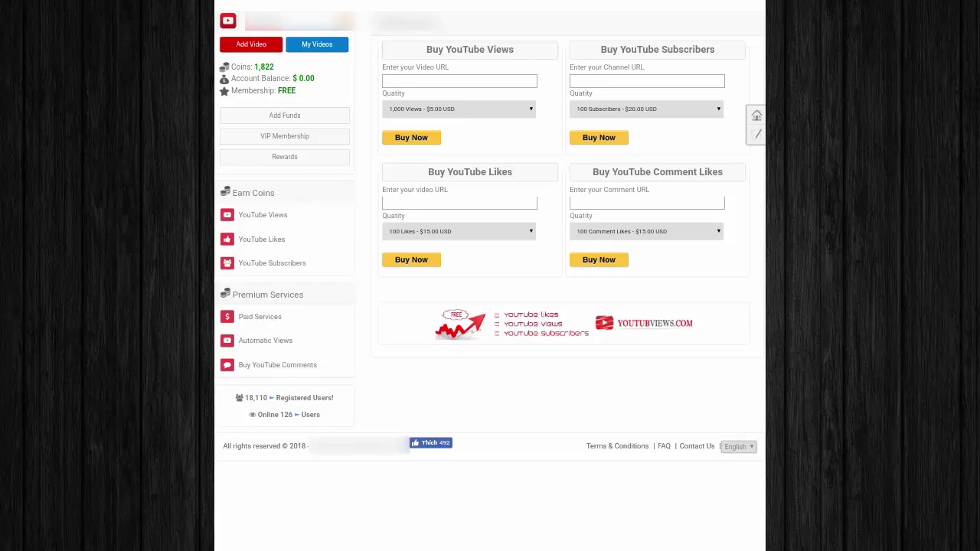
{"action": "left_click", "coordinate": [693, 115]}
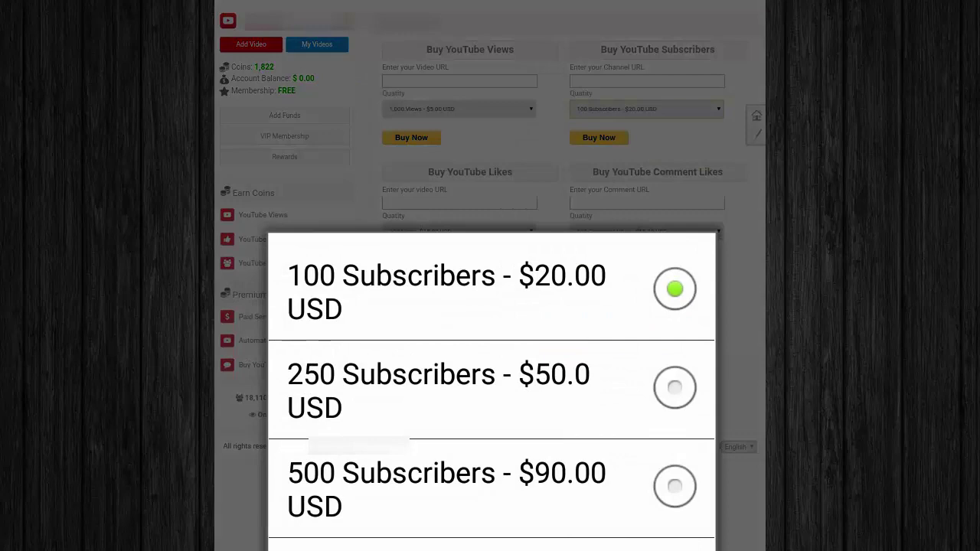
{"action": "left_click", "coordinate": [689, 114]}
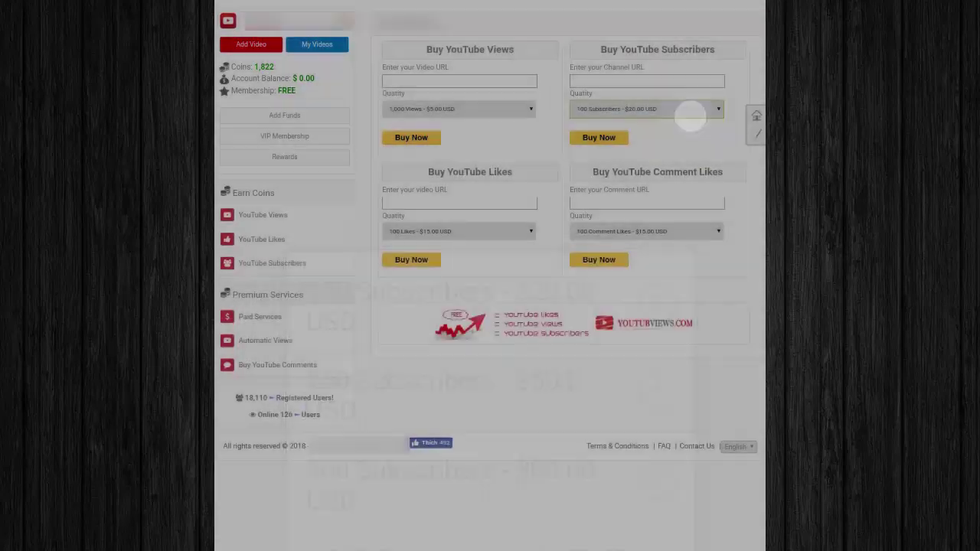
{"action": "left_click", "coordinate": [503, 109]}
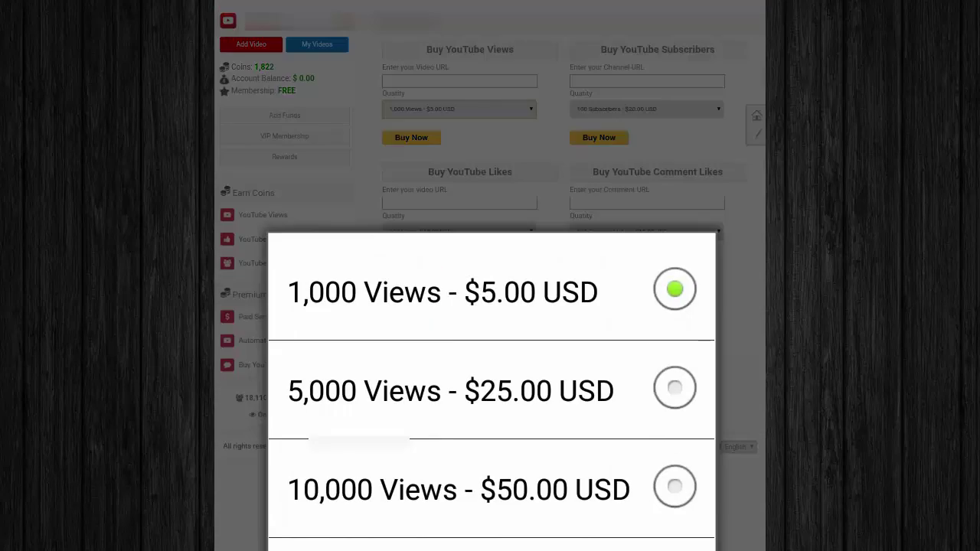
{"action": "left_click", "coordinate": [511, 120]}
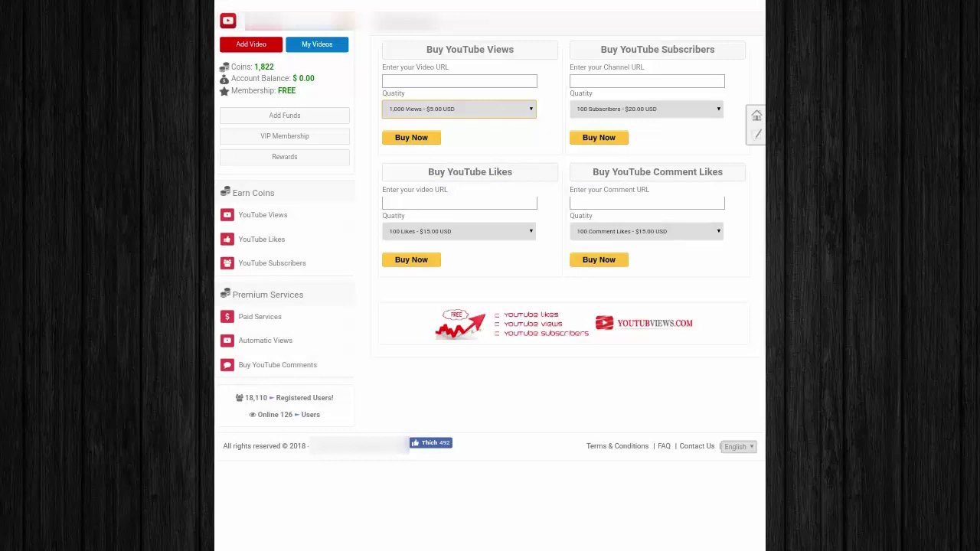